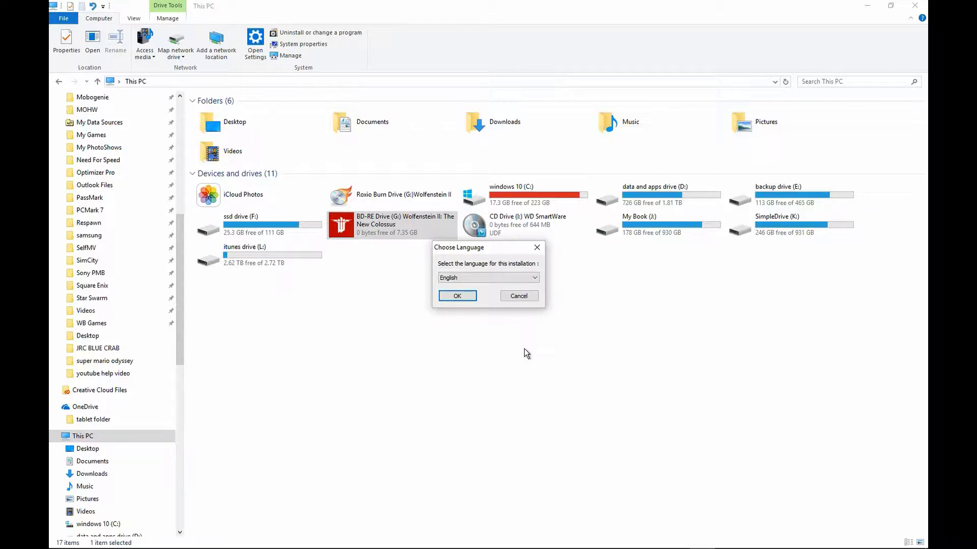
# Cancel the installation language prompt, view the files on the Wolfenstein II disc in drive G:, and return to This PC
pyautogui.click(515, 297)
pyautogui.rightClick(392, 233)
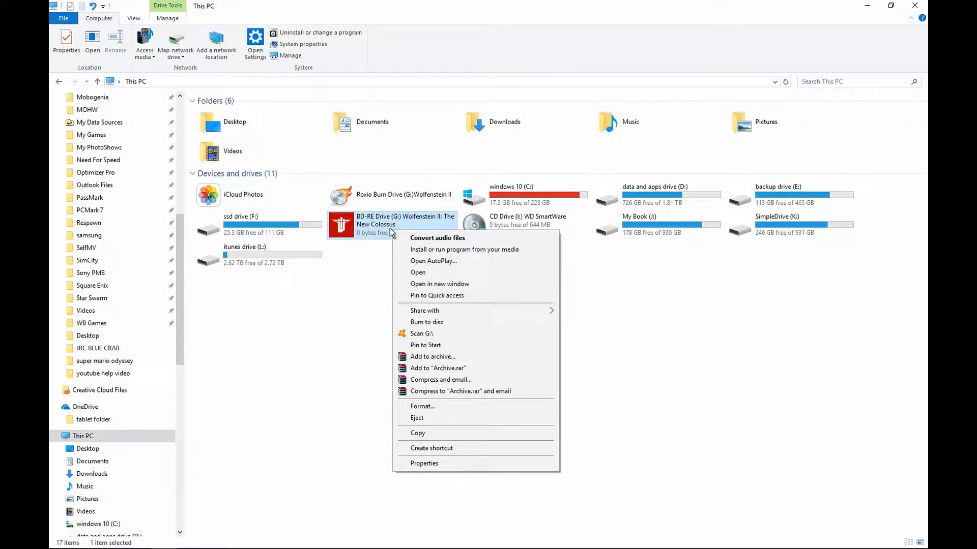
pyautogui.click(442, 274)
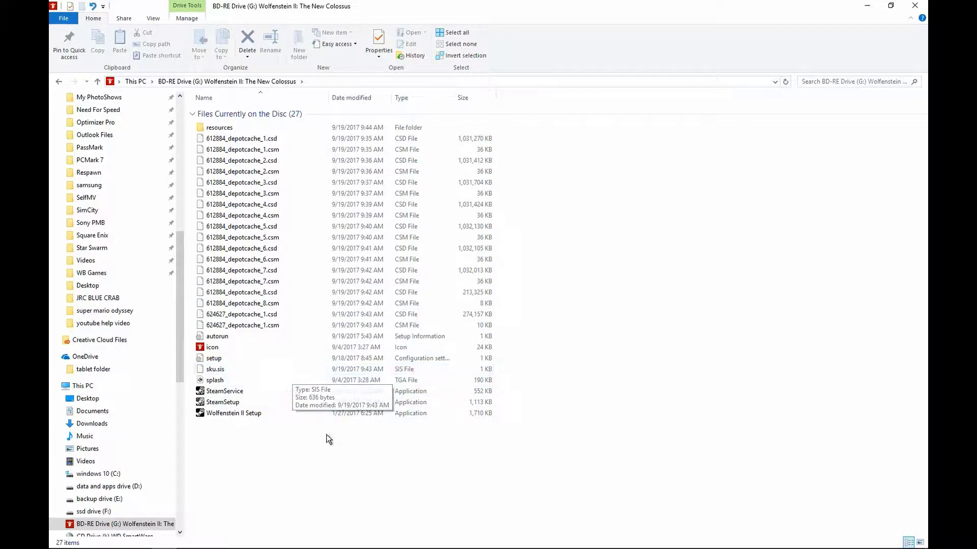
pyautogui.hotkey('alt', 'Up')
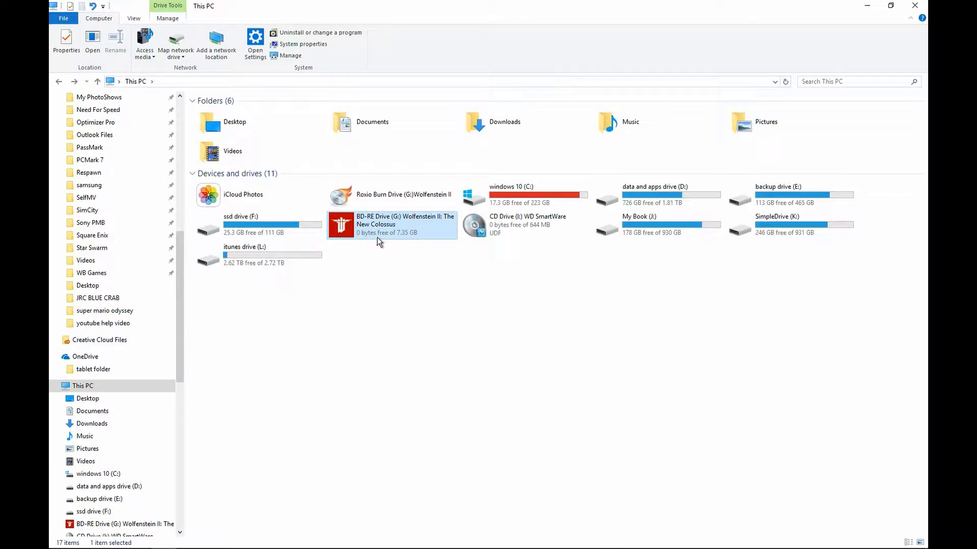
# Launch the setup from the Wolfenstein II disc in English and choose to install Wolfenstein II: The New Colossus
pyautogui.doubleClick(397, 227)
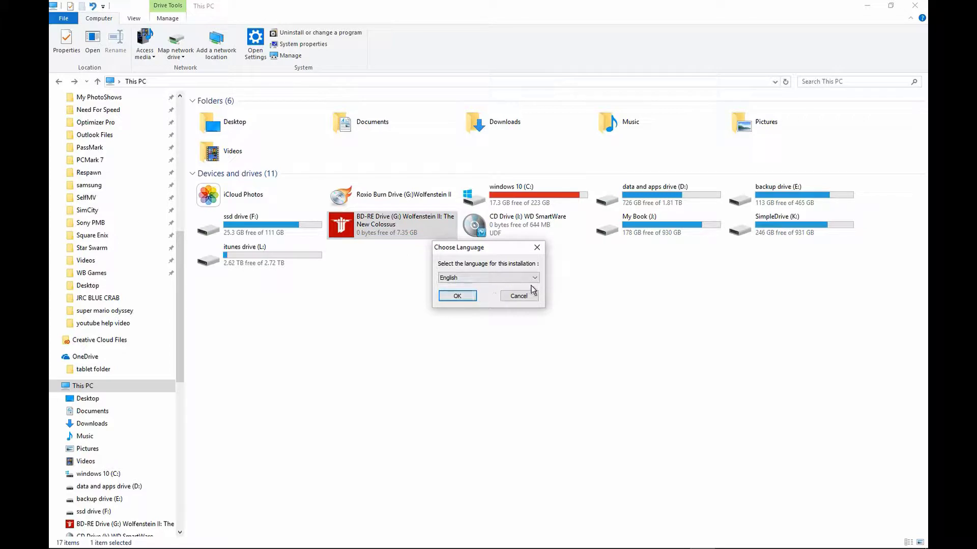
pyautogui.click(462, 297)
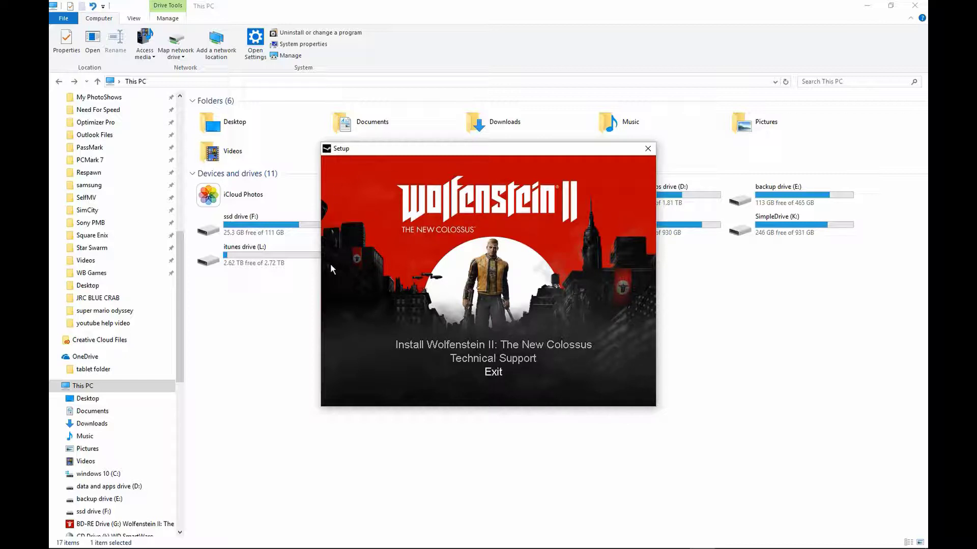
pyautogui.click(499, 345)
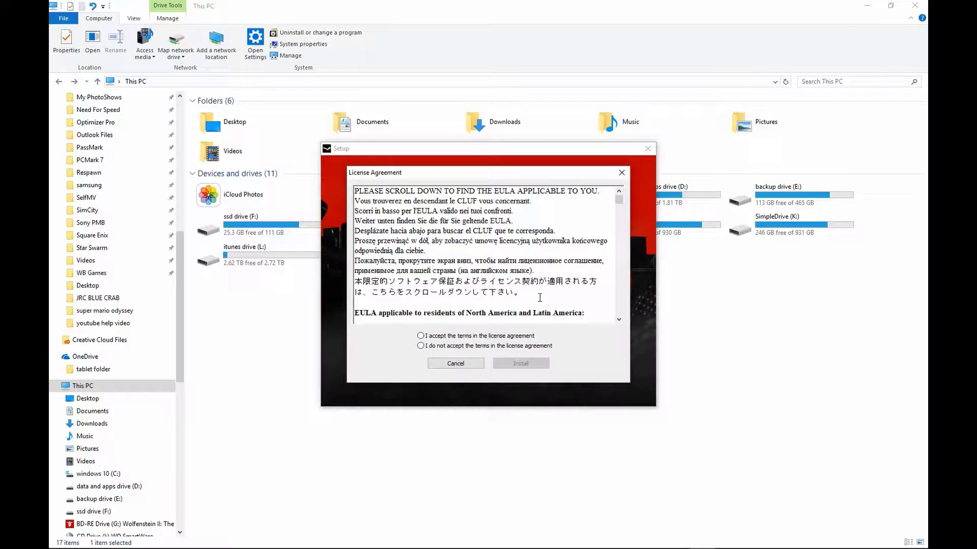
# Accept the setup's license agreement, start the installation, and continue past the product activation page
pyautogui.click(421, 336)
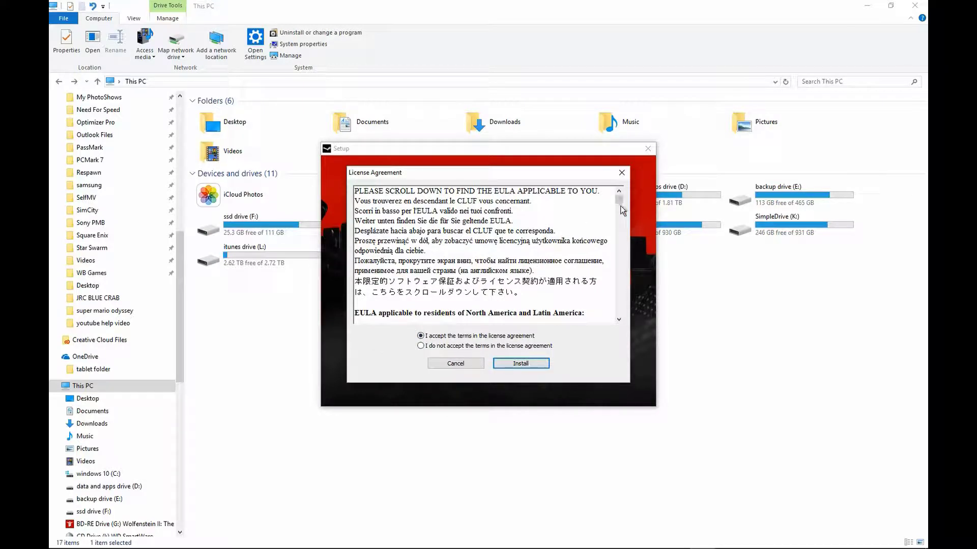
pyautogui.moveTo(621, 202); pyautogui.dragTo(611, 319)
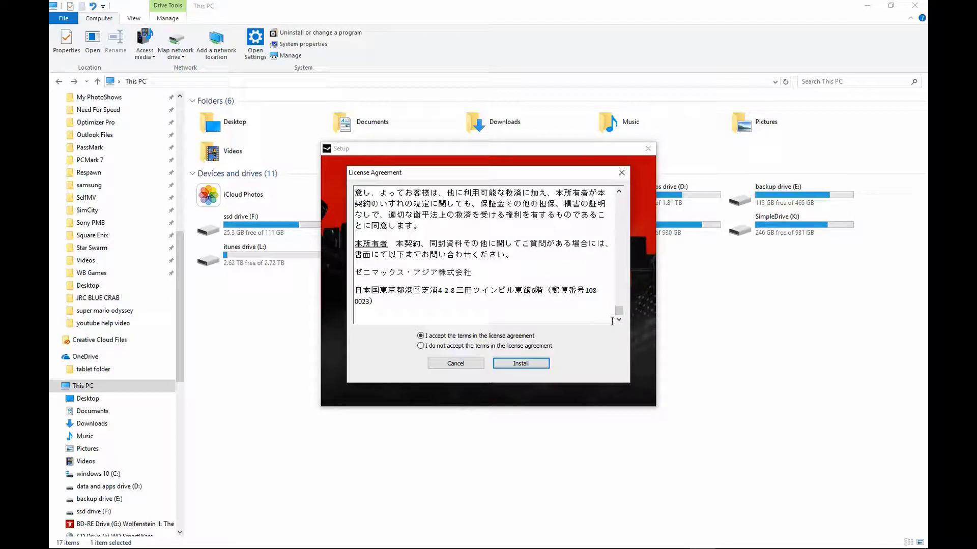
pyautogui.click(519, 364)
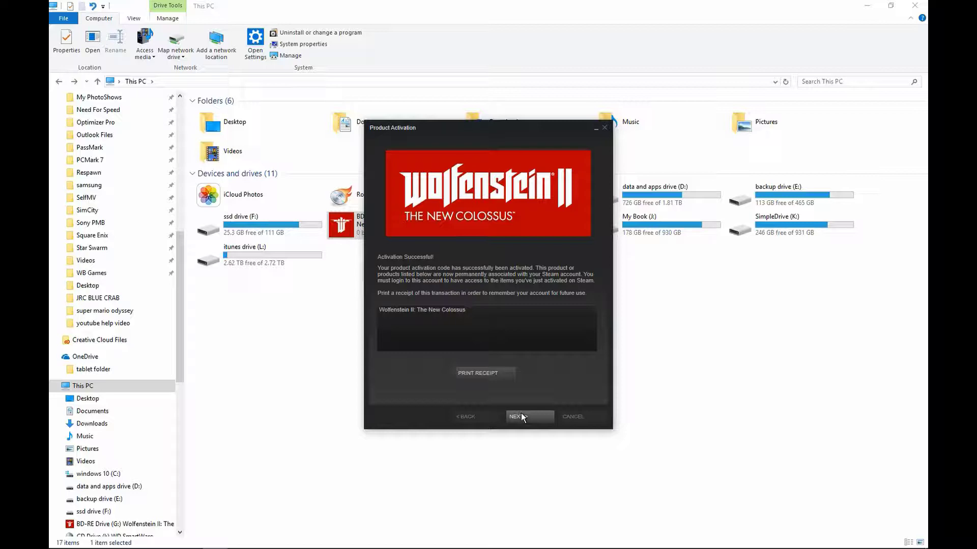
pyautogui.click(521, 416)
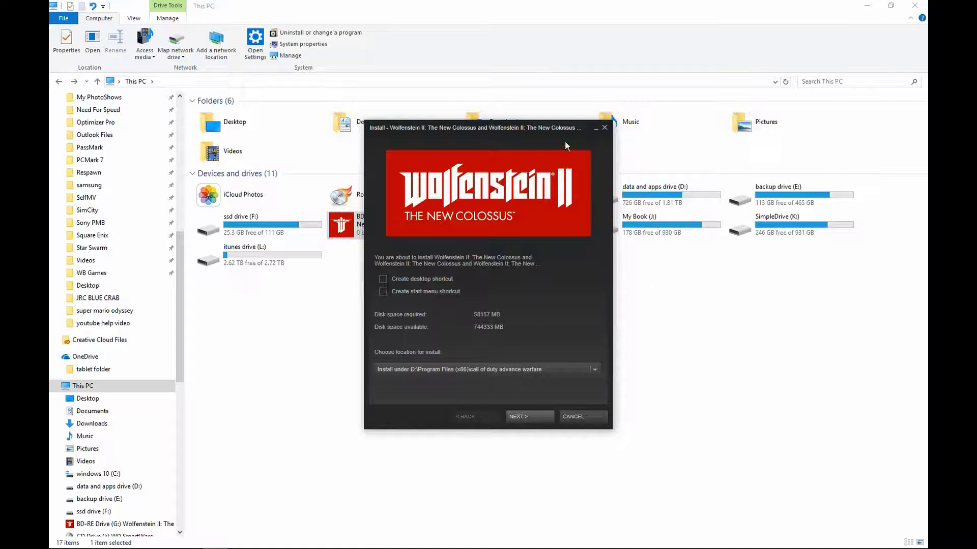
# Minimize the File Explorer window and reposition the Wolfenstein II install window on the desktop so it is fully visible
pyautogui.moveTo(547, 127); pyautogui.dragTo(550, 269)
pyautogui.click(550, 254)
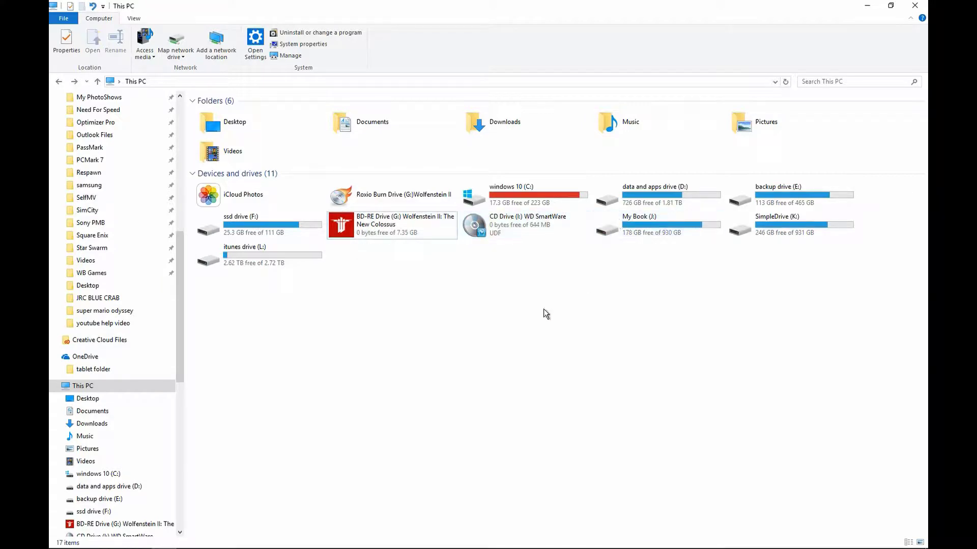
pyautogui.moveTo(700, 529)
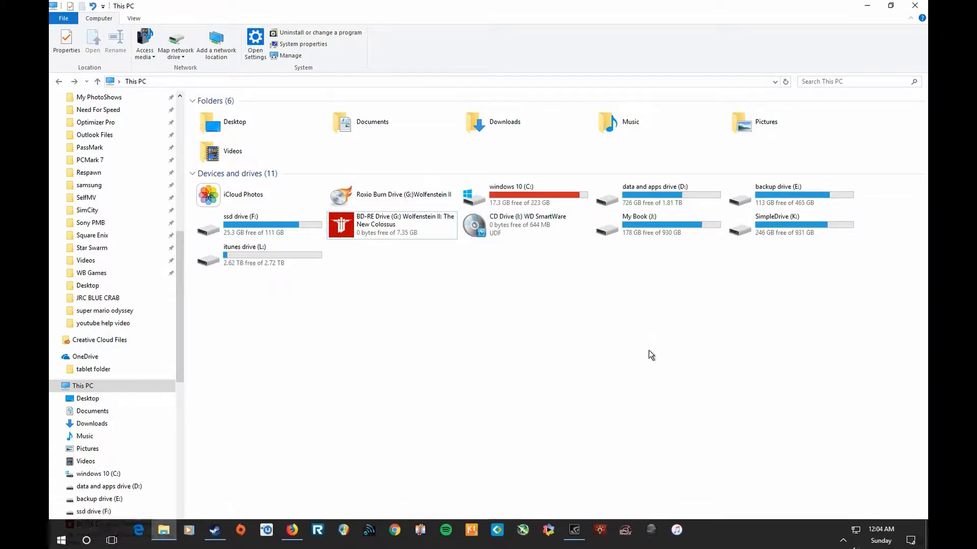
pyautogui.click(875, 7)
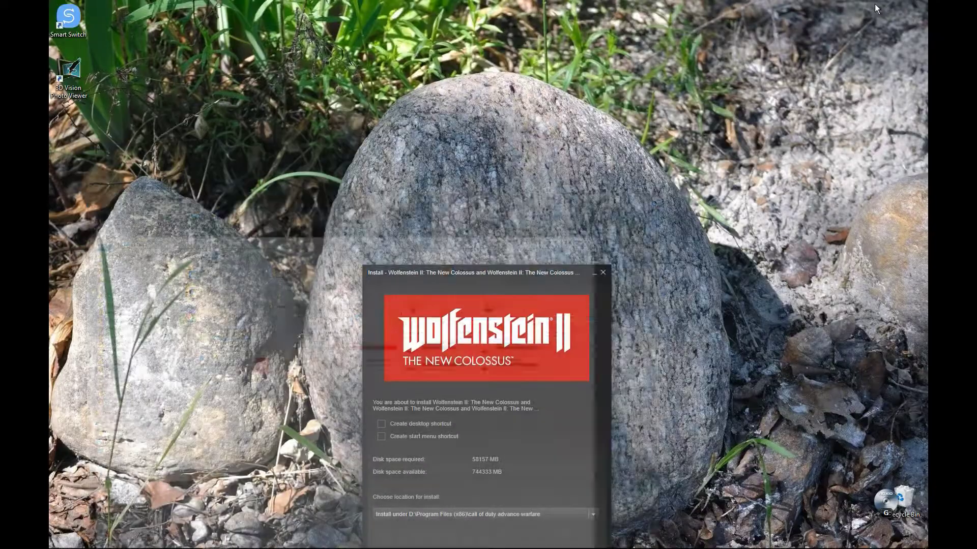
pyautogui.moveTo(527, 276); pyautogui.dragTo(693, 20)
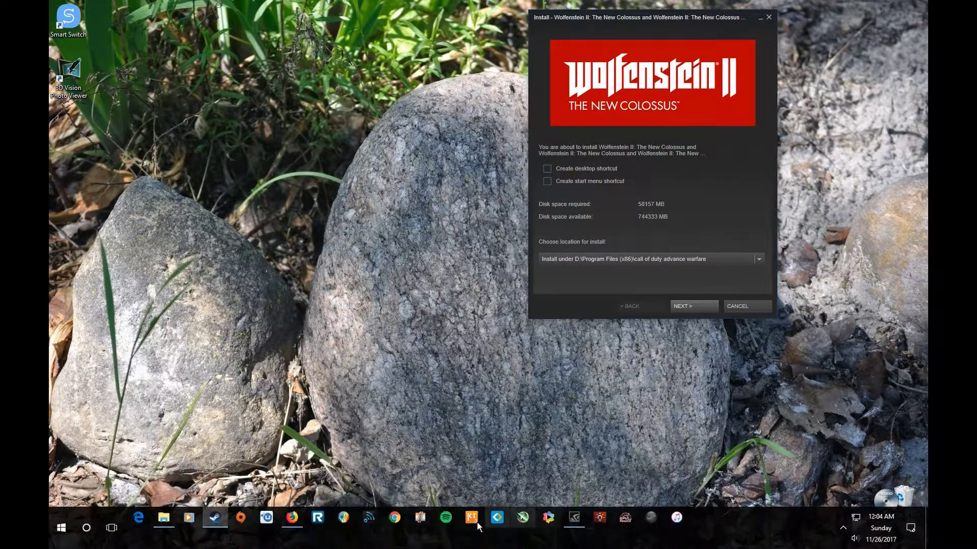
# Check the free space on the data and apps drive (D:) in File Explorer, and return to the install window
pyautogui.click(168, 523)
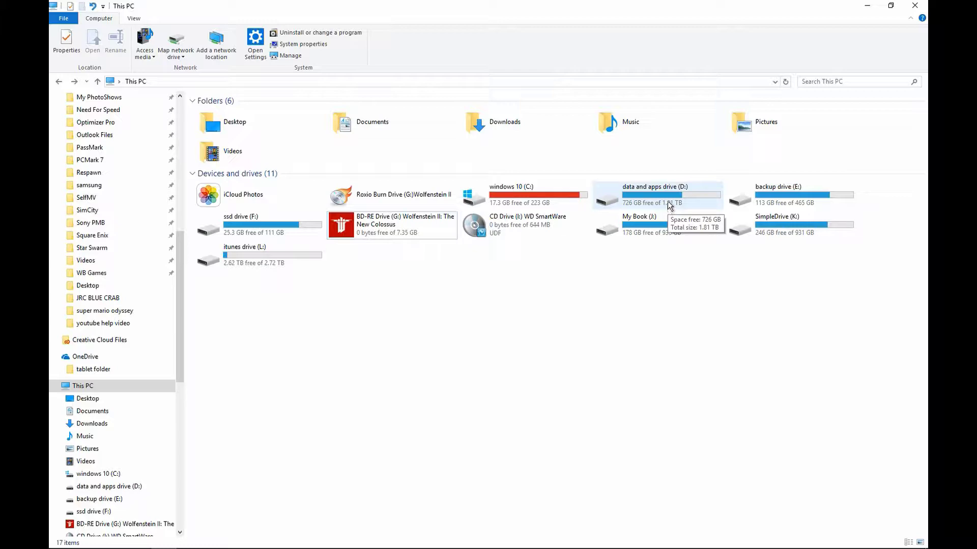
pyautogui.click(871, 10)
pyautogui.moveTo(716, 15); pyautogui.dragTo(575, 35)
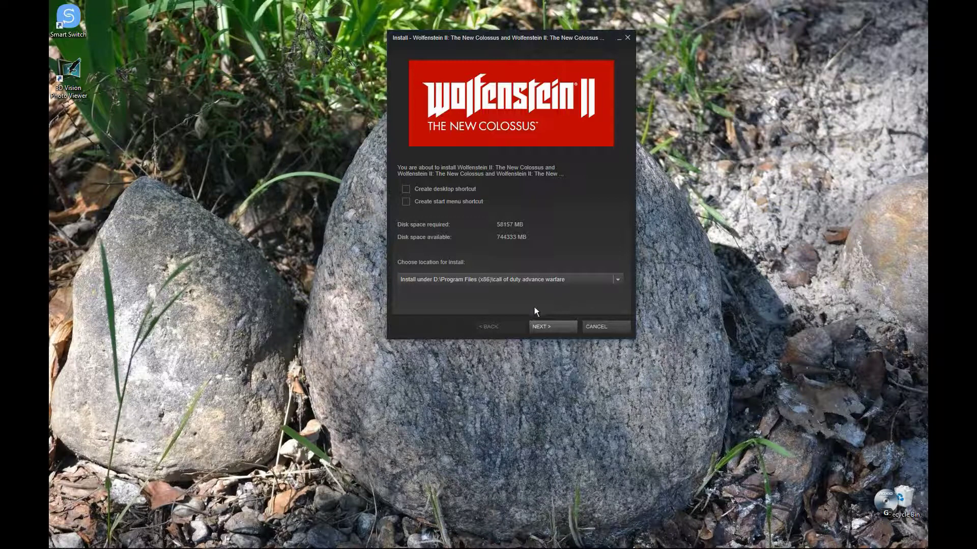
# Review the available install locations and select "Install under D:\Program Files (x86)\call of duty advance warfare"
pyautogui.click(618, 280)
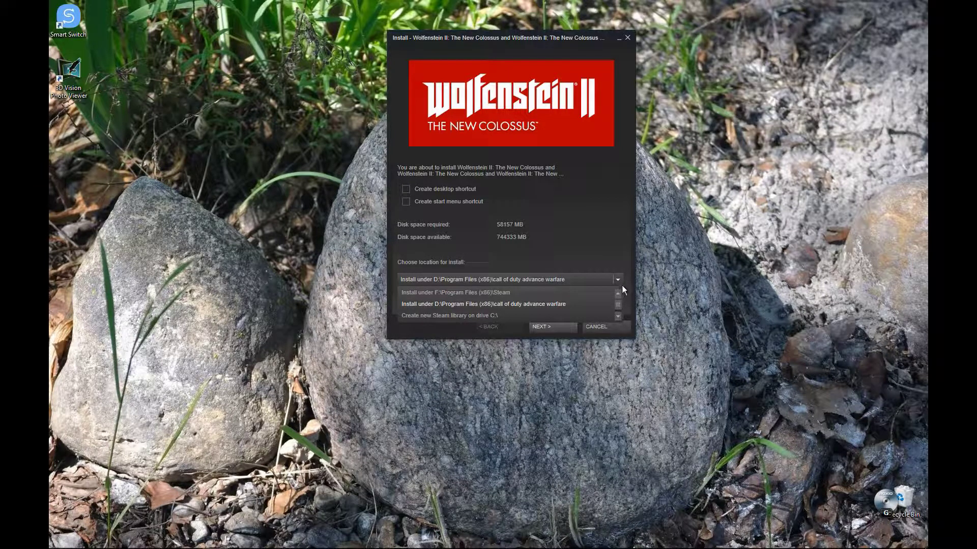
pyautogui.scroll(-3, 540, 308)
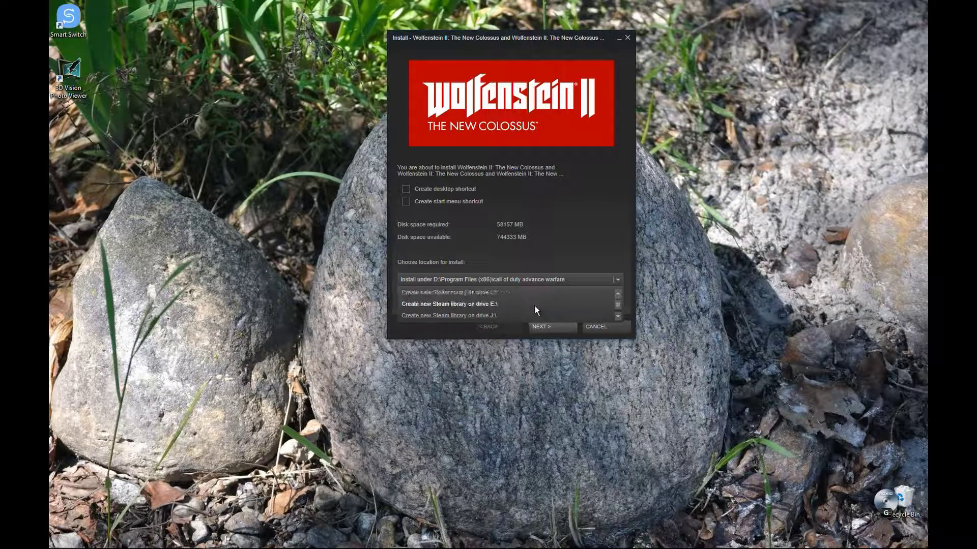
pyautogui.scroll(5, 535, 307)
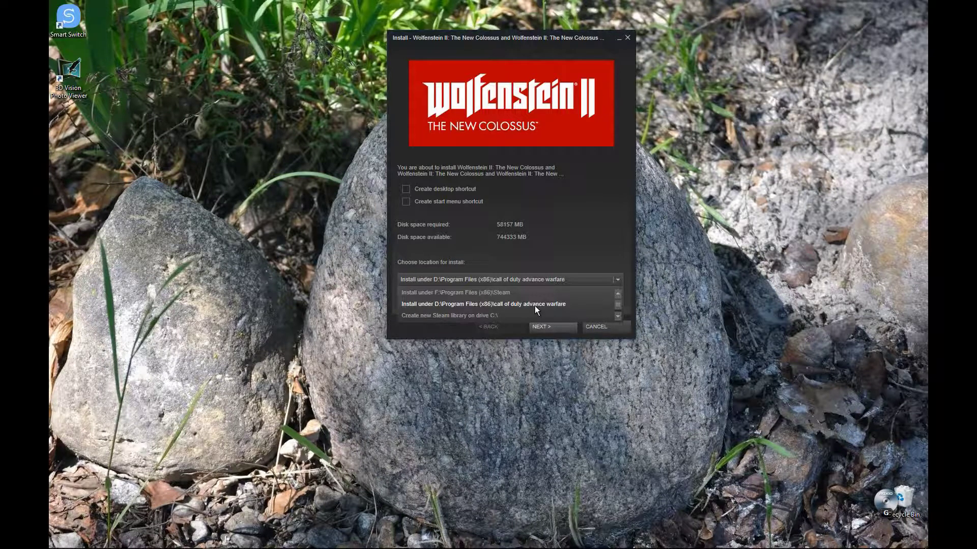
pyautogui.scroll(-5, 535, 306)
pyautogui.scroll(5, 535, 306)
pyautogui.click(535, 305)
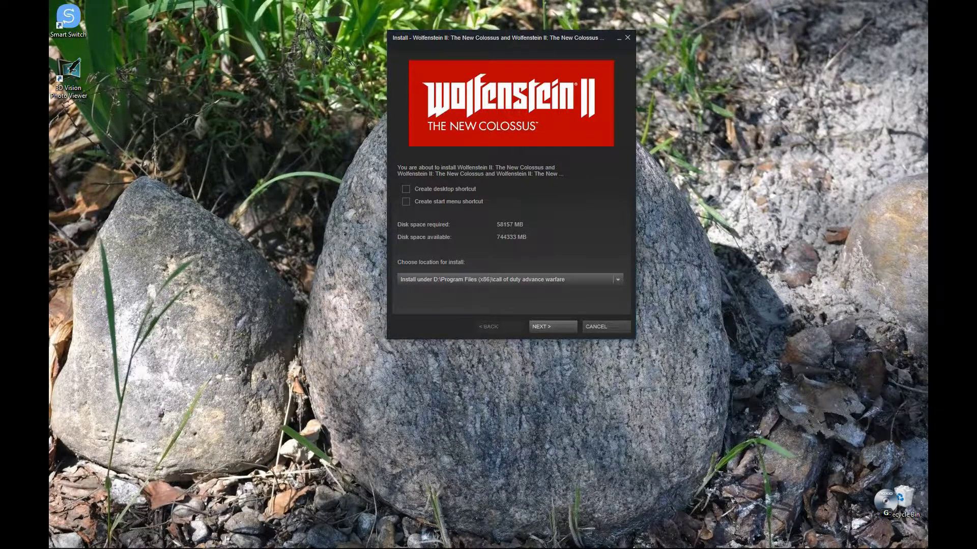
pyautogui.click(60, 530)
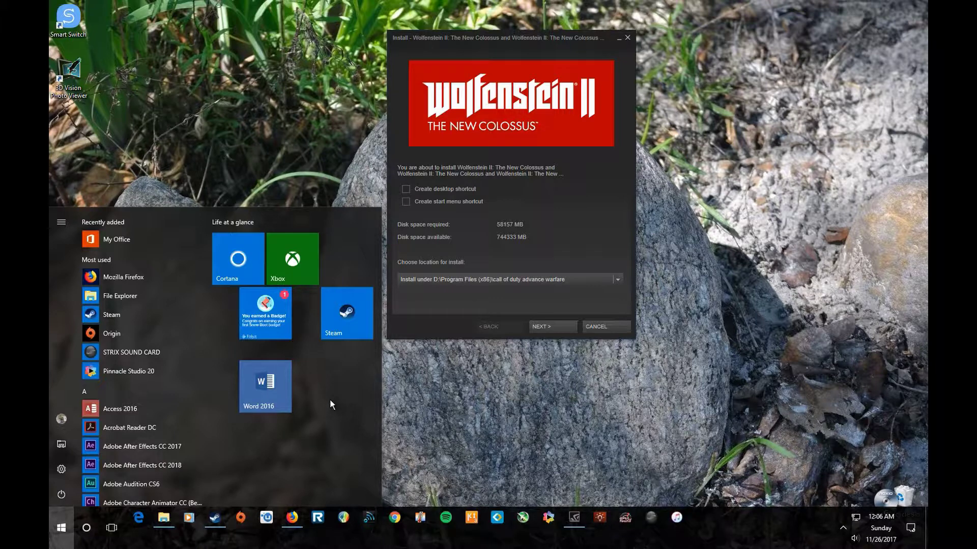
pyautogui.click(293, 136)
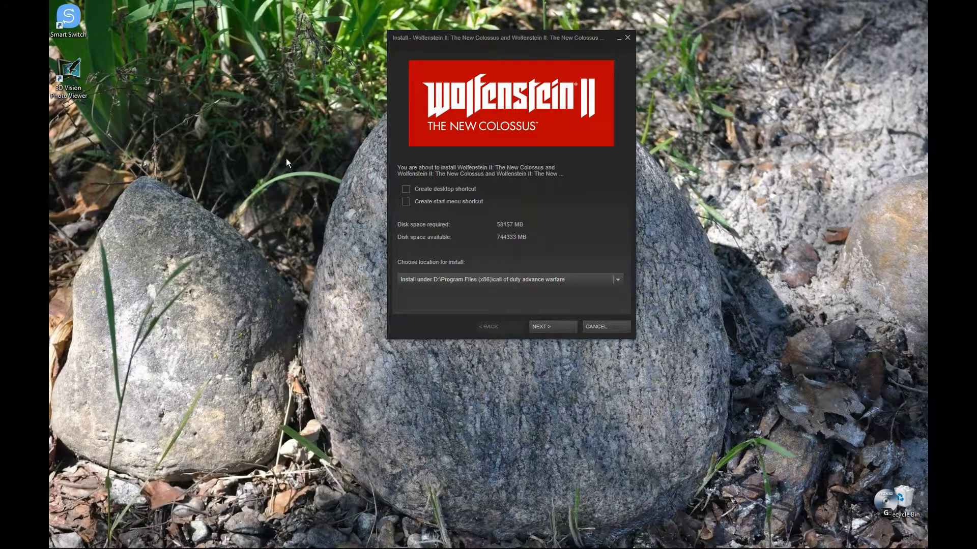
# Proceed with the chosen install options, agree to the Wolfenstein II EULA after going through it, and finish the installation wizard
pyautogui.click(545, 329)
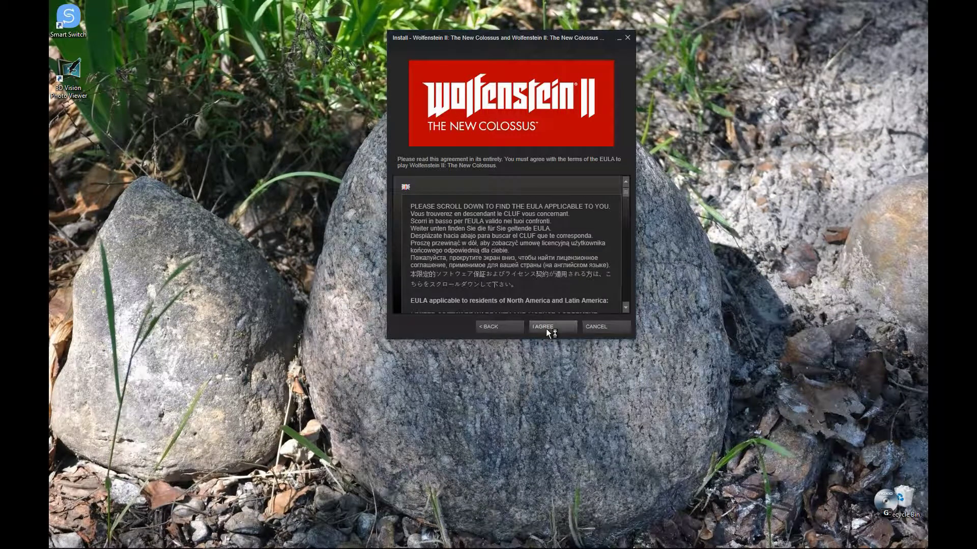
pyautogui.moveTo(627, 191); pyautogui.dragTo(627, 308)
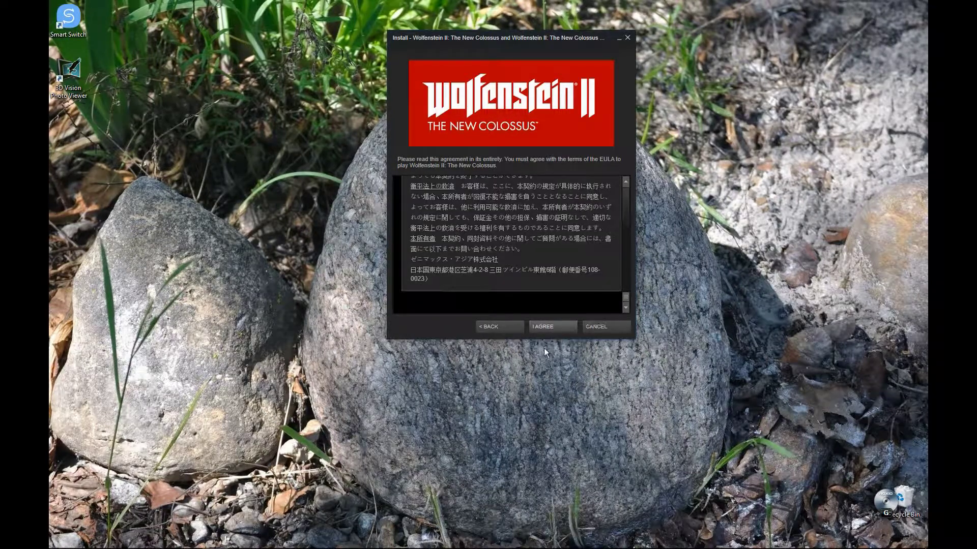
pyautogui.click(546, 327)
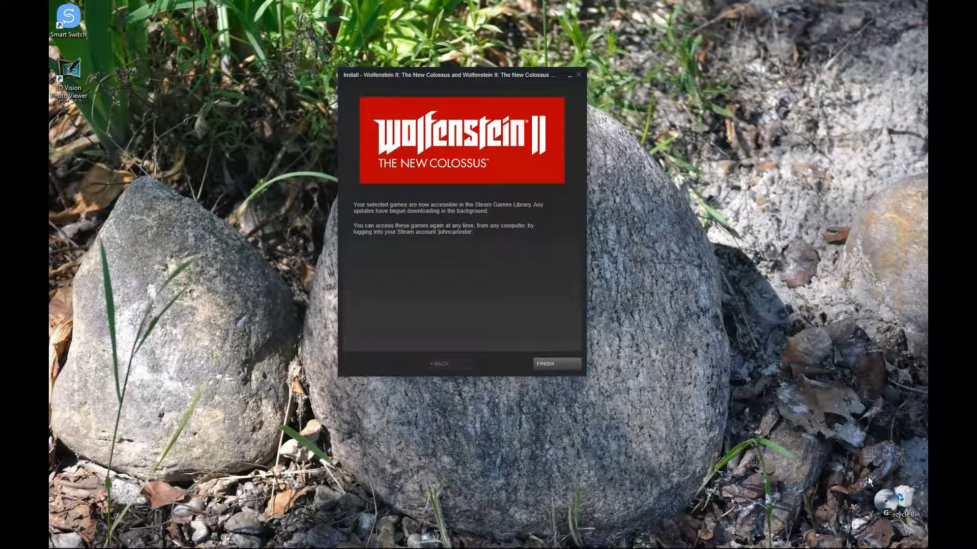
pyautogui.click(560, 364)
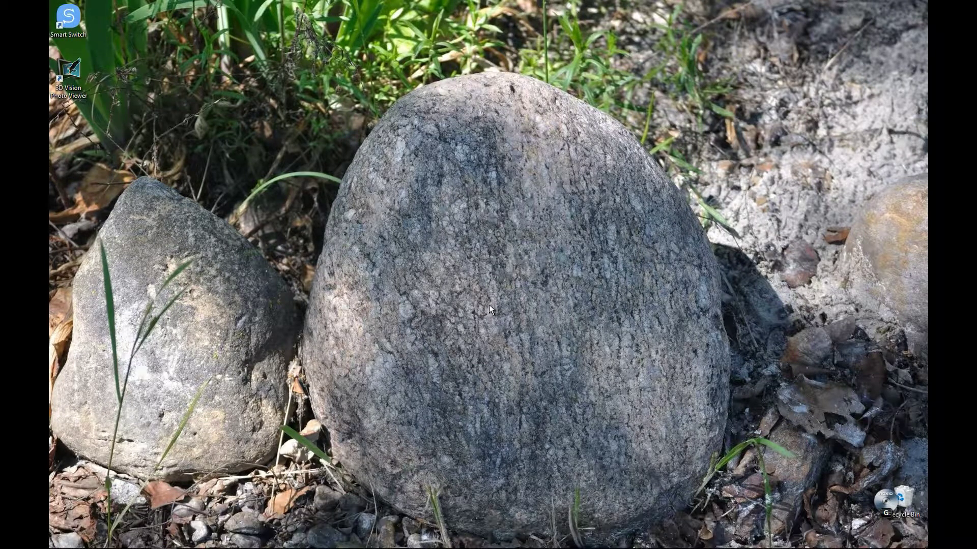
# Switch to Steam and open the games library
pyautogui.moveTo(285, 545)
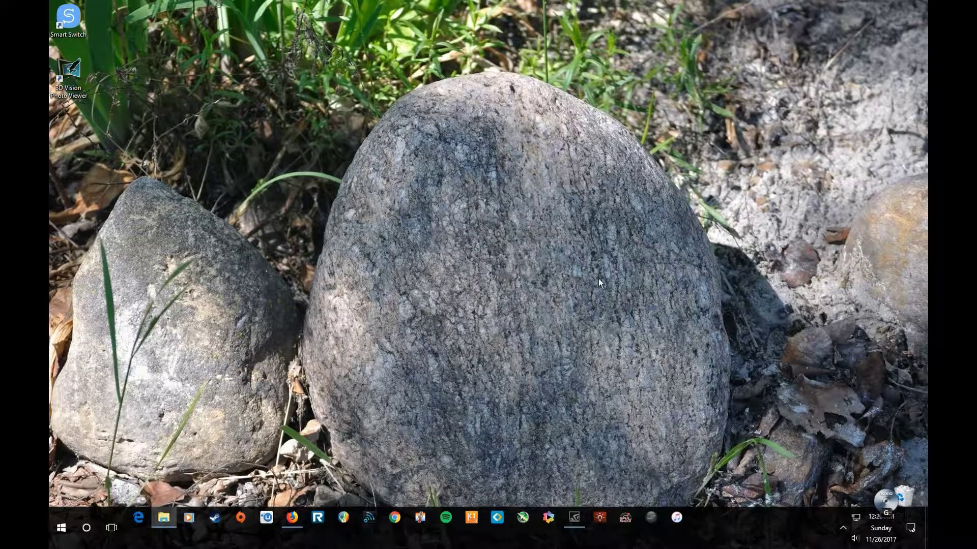
pyautogui.moveTo(206, 545)
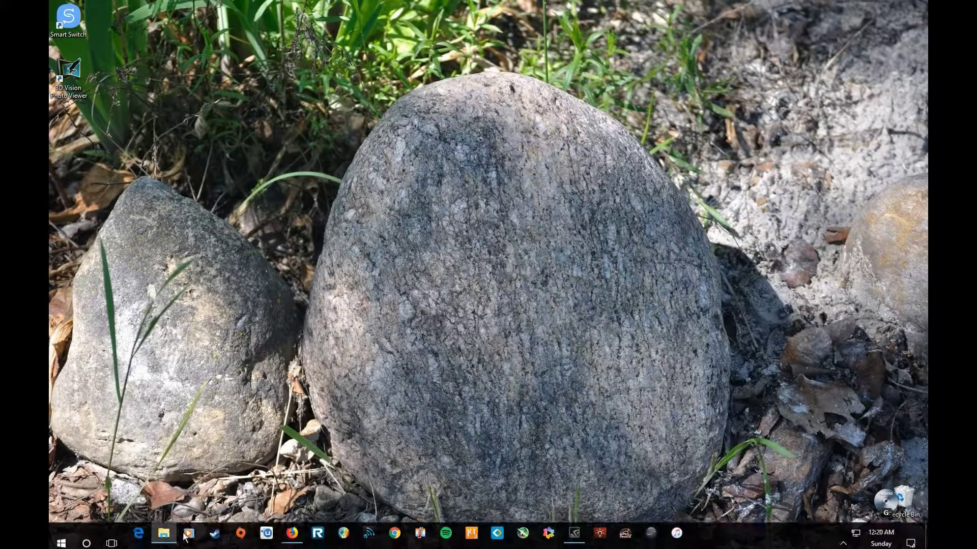
pyautogui.click(215, 519)
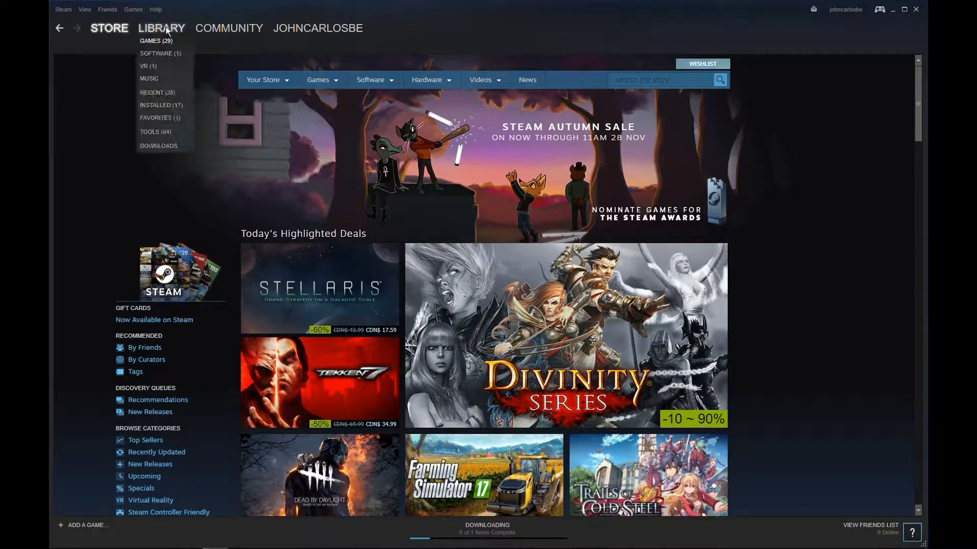
pyautogui.click(166, 29)
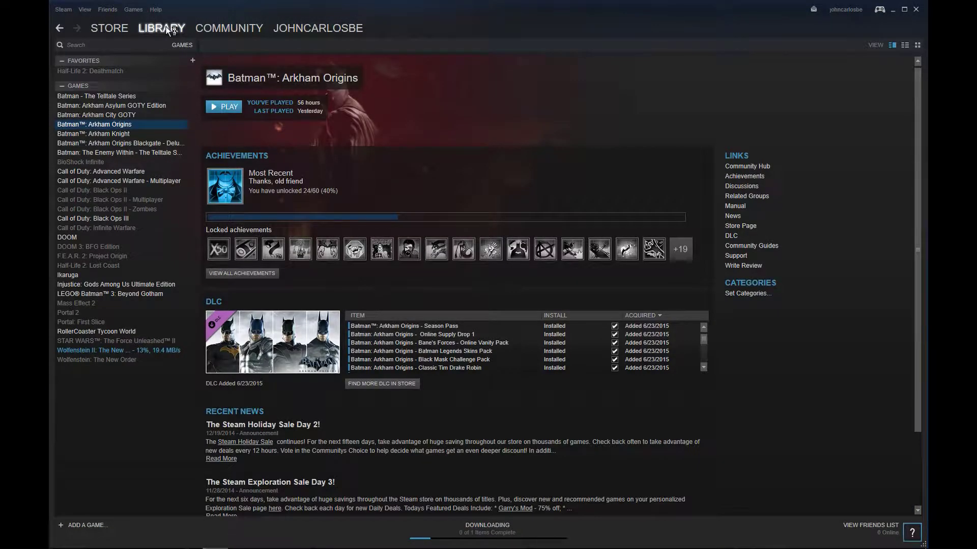